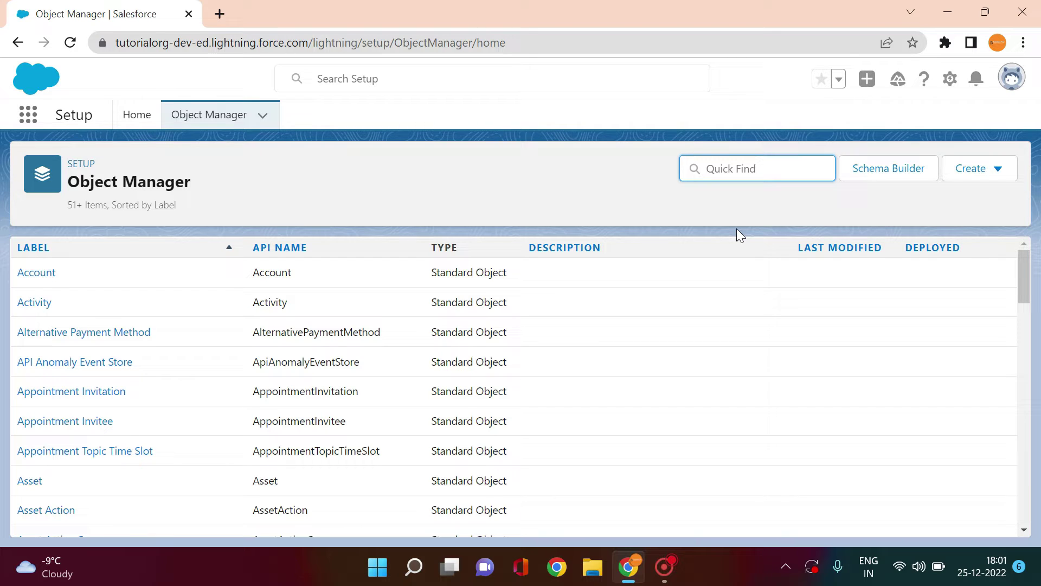
Leave the Quick Find box so the full Object Manager object list stays visible
left_click(438, 216)
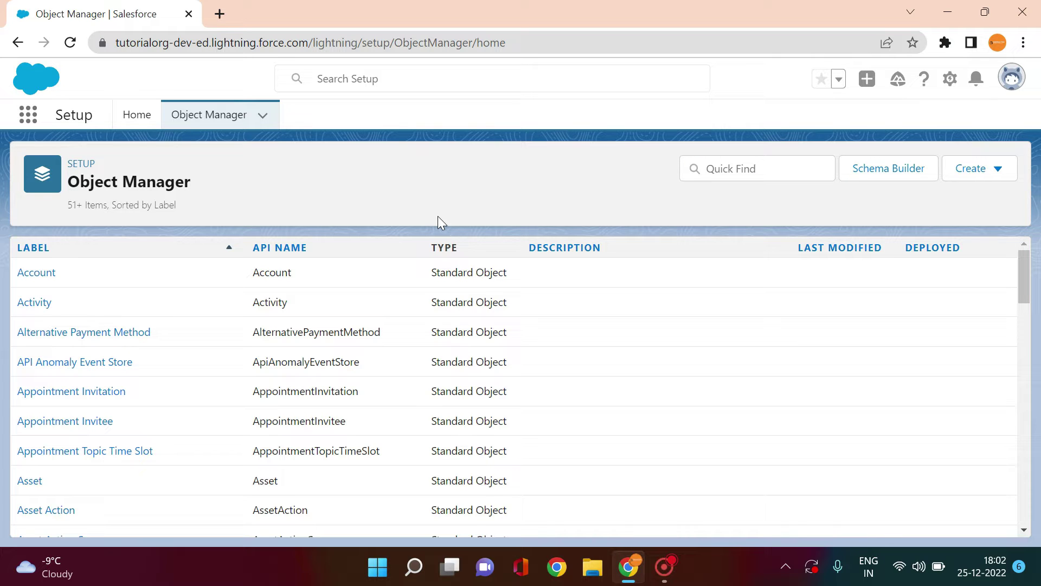
In a new Notepad note, type the headings Courses, Enrolments and Employee
key("ctrl+alt+n")
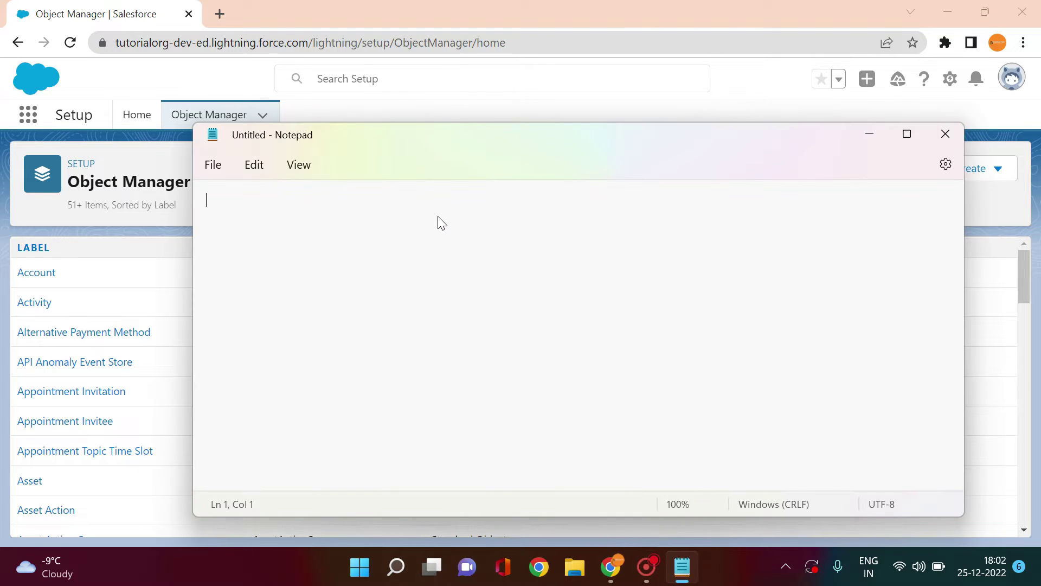
type("Courses")
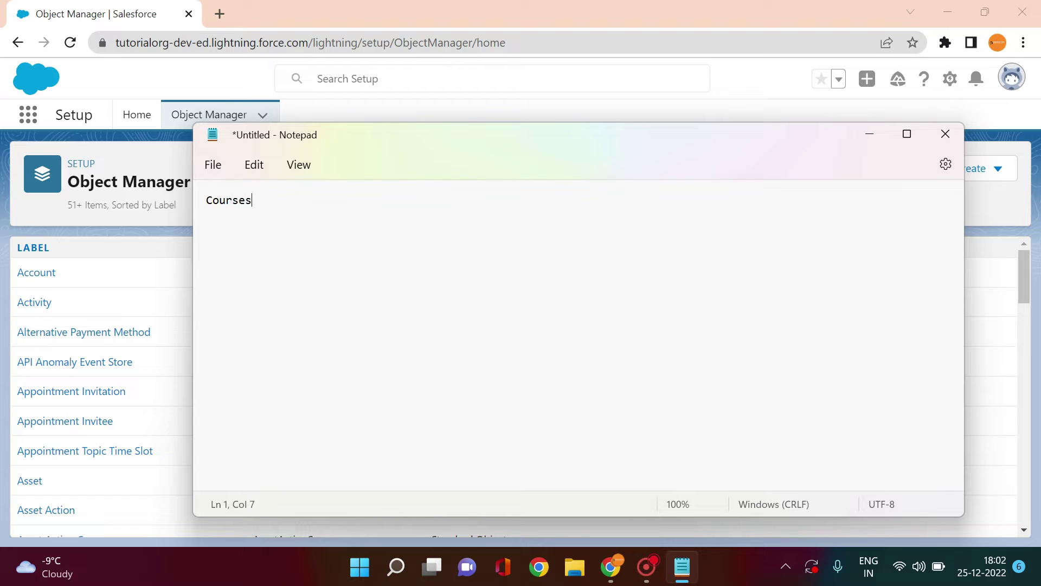
key("Return")
key("Return")
key("Return")
type("Enrolments")
key("Return")
key("Return")
key("Return")
type("Emplo")
key("BackSpace")
type("loyee")
key("Return")
List 'SQL 3 month course', 'JAVA 3 months course' and 'Salesforce 3 month course' under Courses
left_click(252, 200)
key("Return")
key("Return")
type("SQL 3 mon")
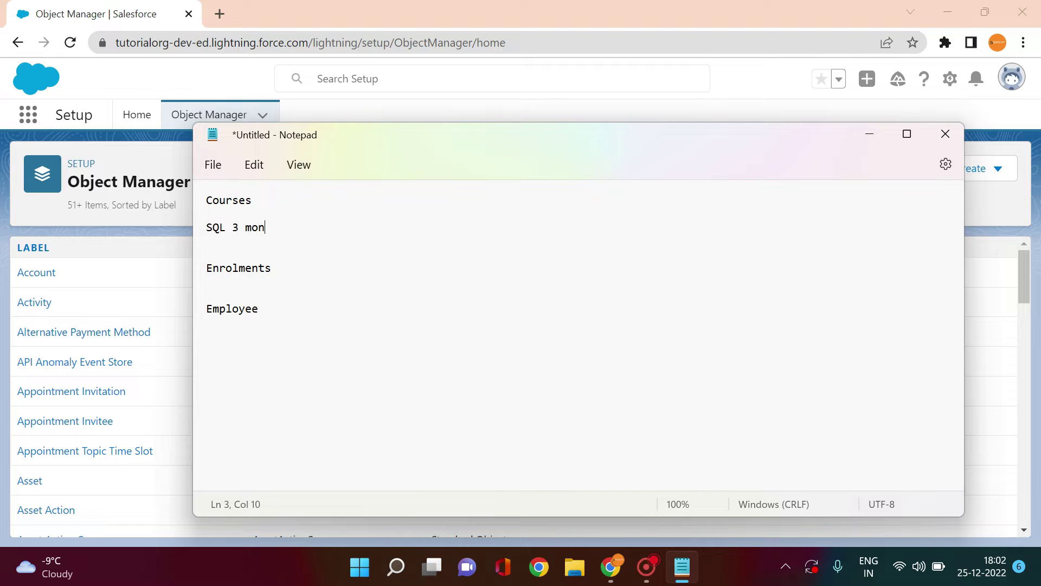
type("th course")
key("Return")
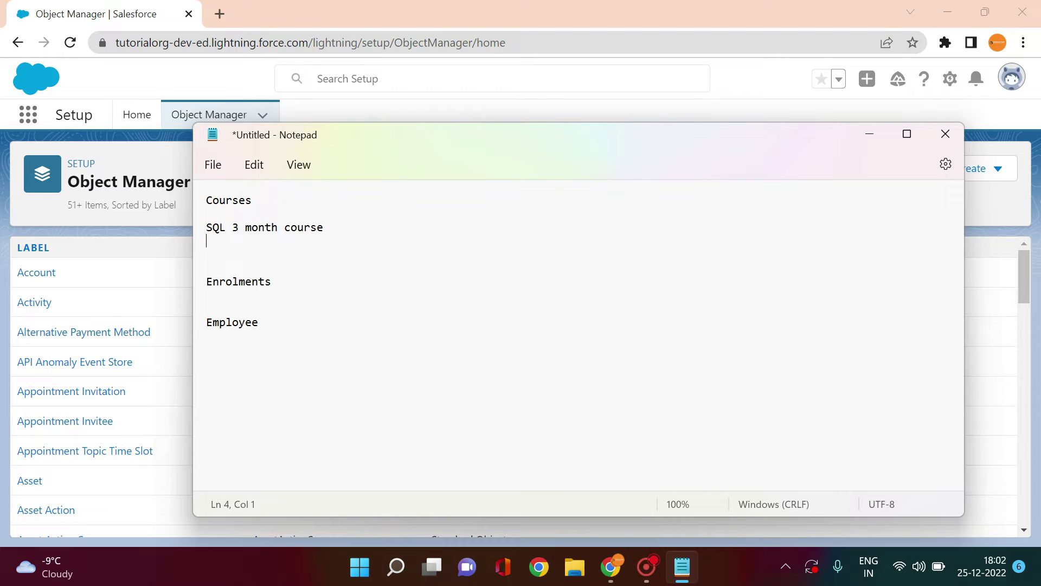
type("JAVA 3 months cou")
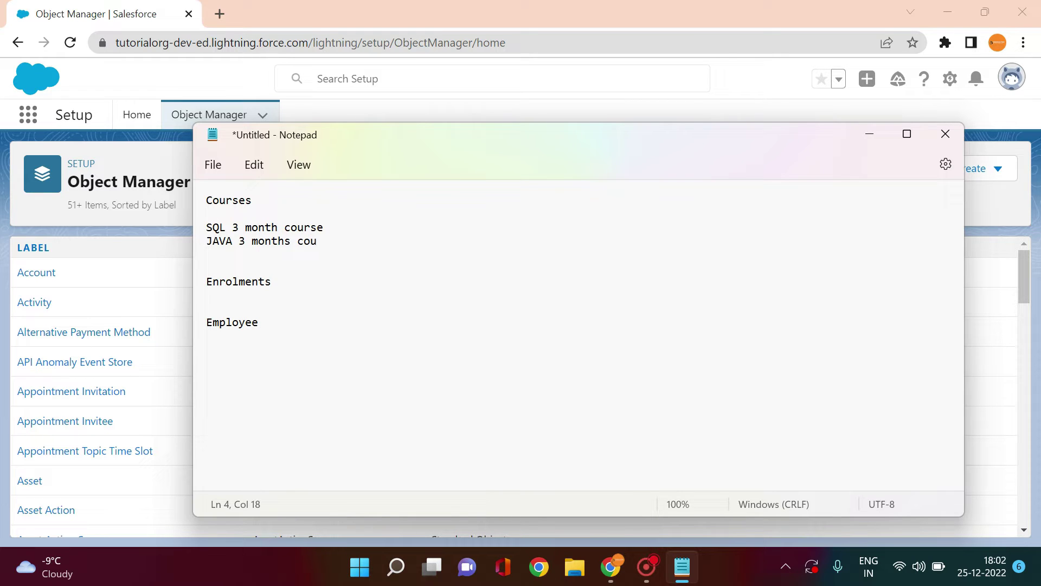
type("rse")
key("Return")
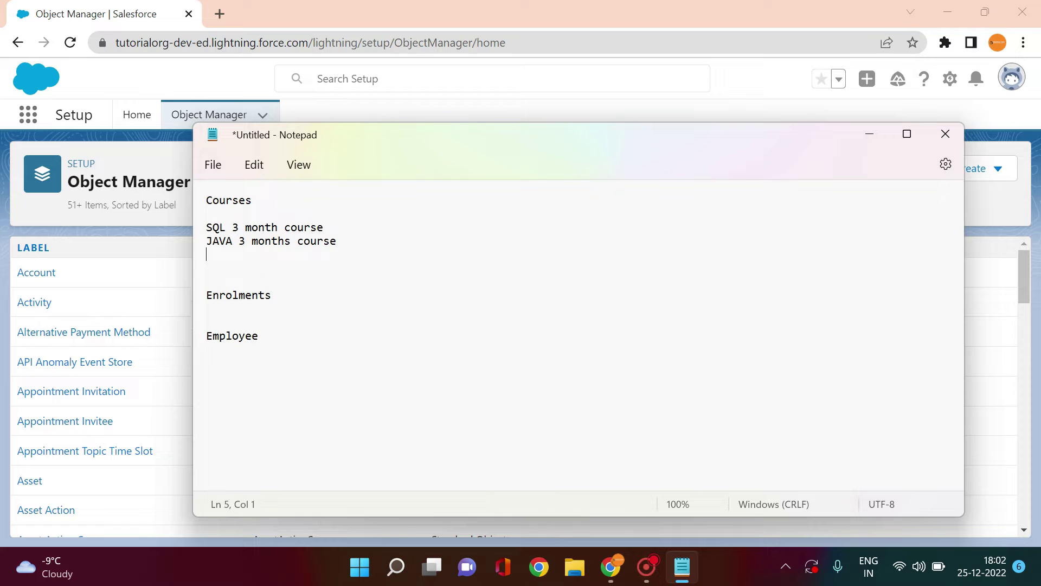
type("Sasle")
key("BackSpace")
key("BackSpace")
key("BackSpace")
type("lesforce 3 month ")
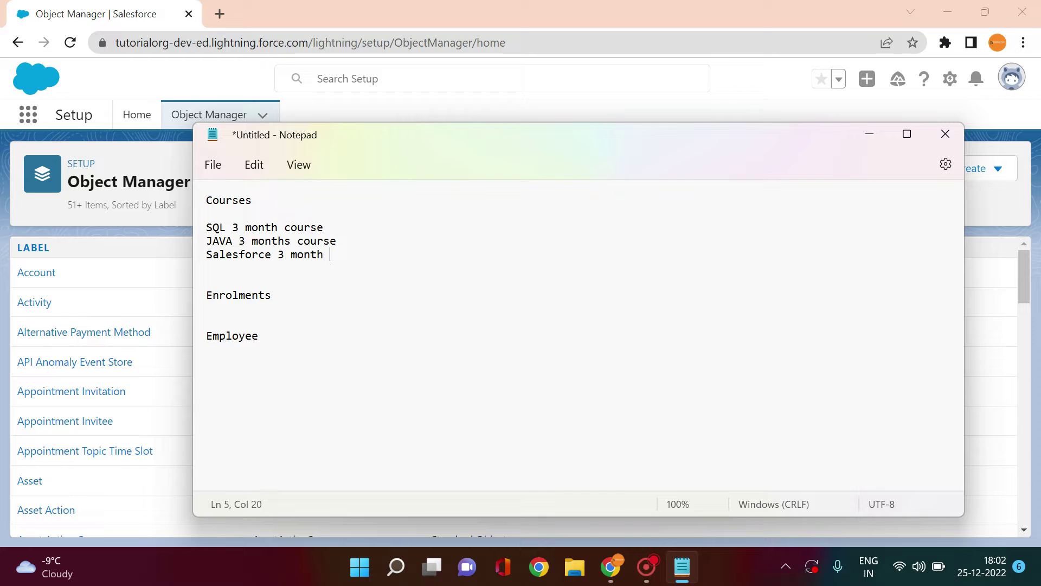
type("course")
Add two employee names on separate lines under the Employee heading
key("Down")
key("Down")
key("Down")
key("Down")
key("Down")
key("Down")
key("Down")
key("Down")
type("John")
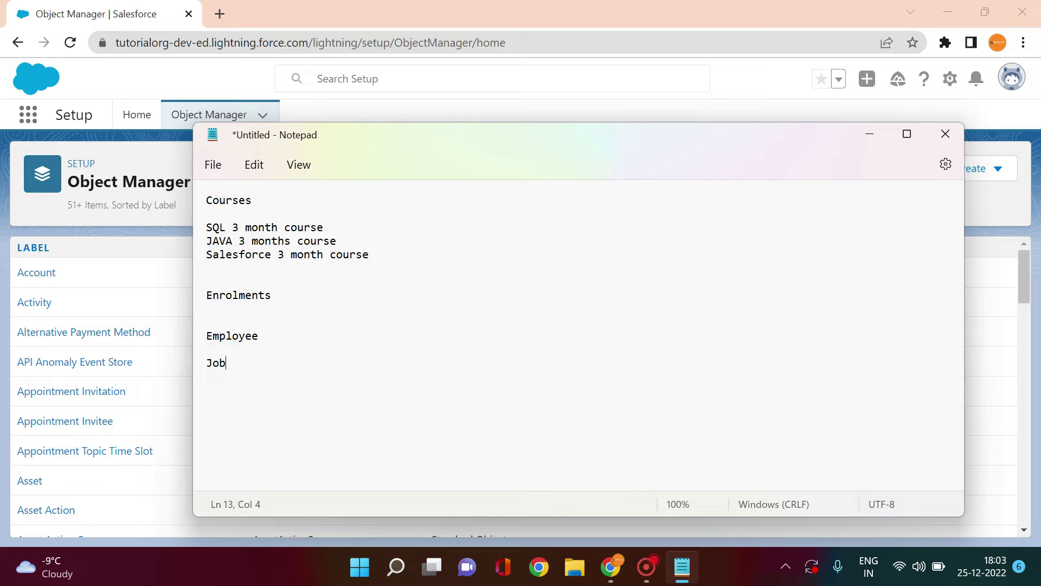
key("Return")
type("Sara")
left_click(271, 295)
Insert a blank line below Enrolments and highlight the headings, courses and names while explaining them
key("Return")
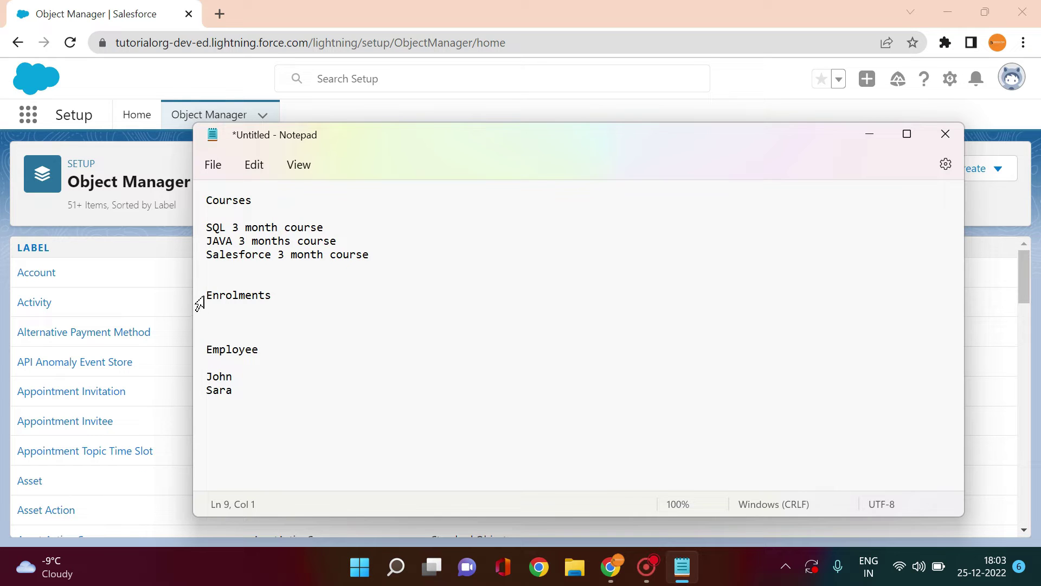
left_click_drag(207, 295, 271, 295)
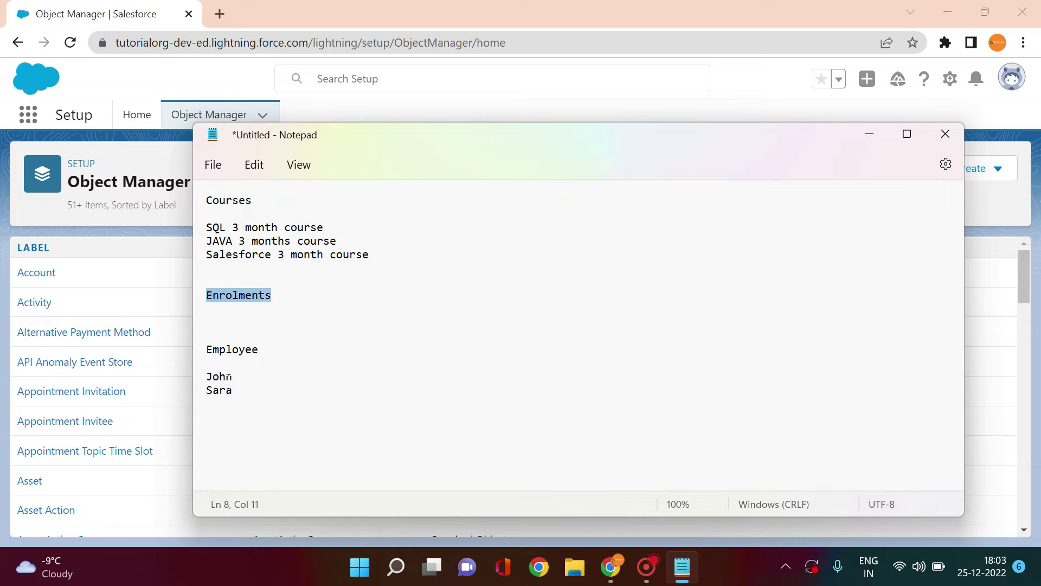
left_click_drag(232, 376, 209, 375)
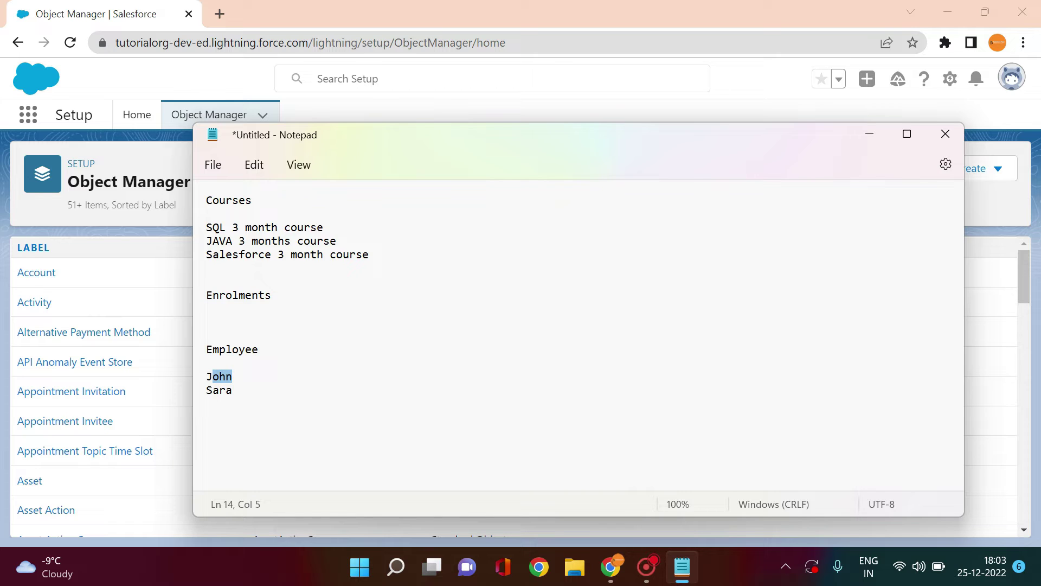
left_click_drag(319, 226, 206, 229)
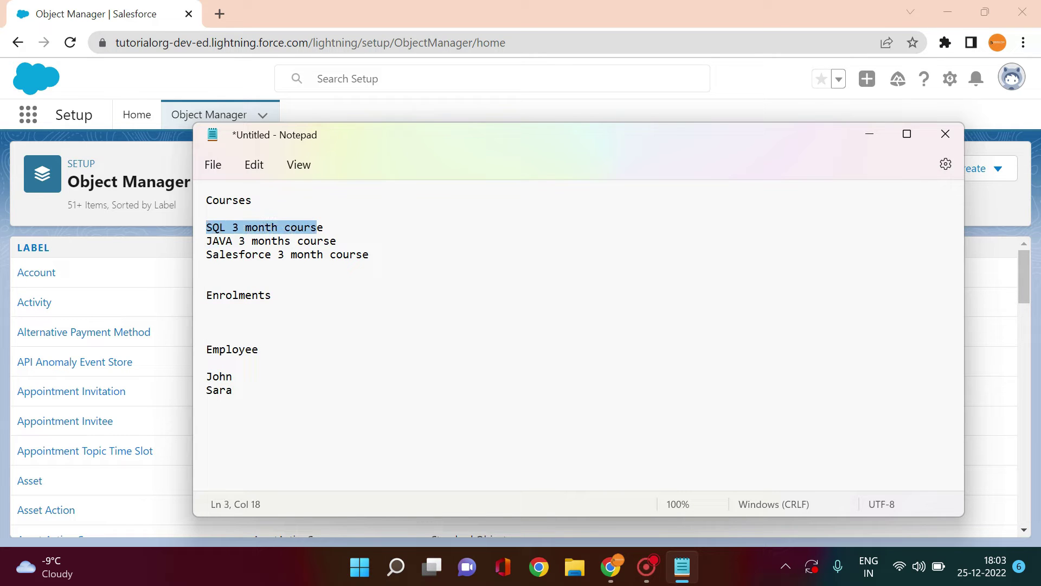
left_click_drag(337, 240, 219, 247)
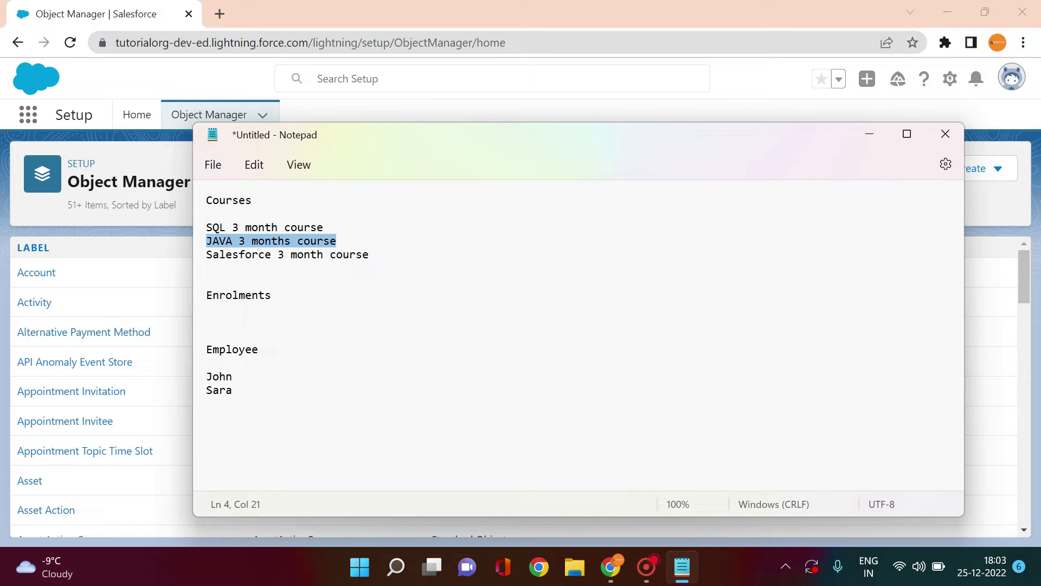
left_click_drag(271, 295, 206, 294)
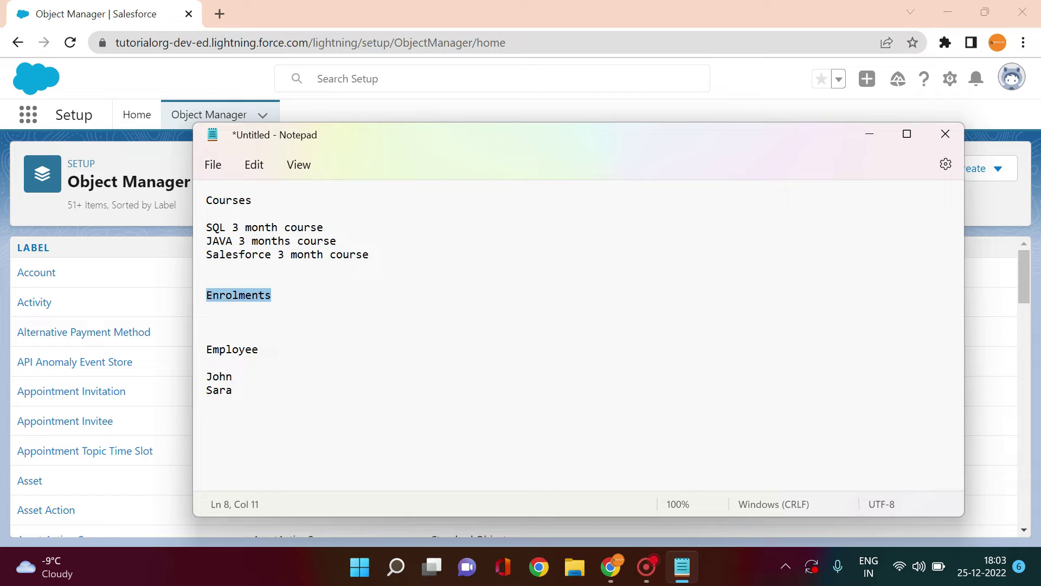
left_click(206, 322)
left_click_drag(271, 294, 206, 296)
left_click_drag(374, 255, 196, 228)
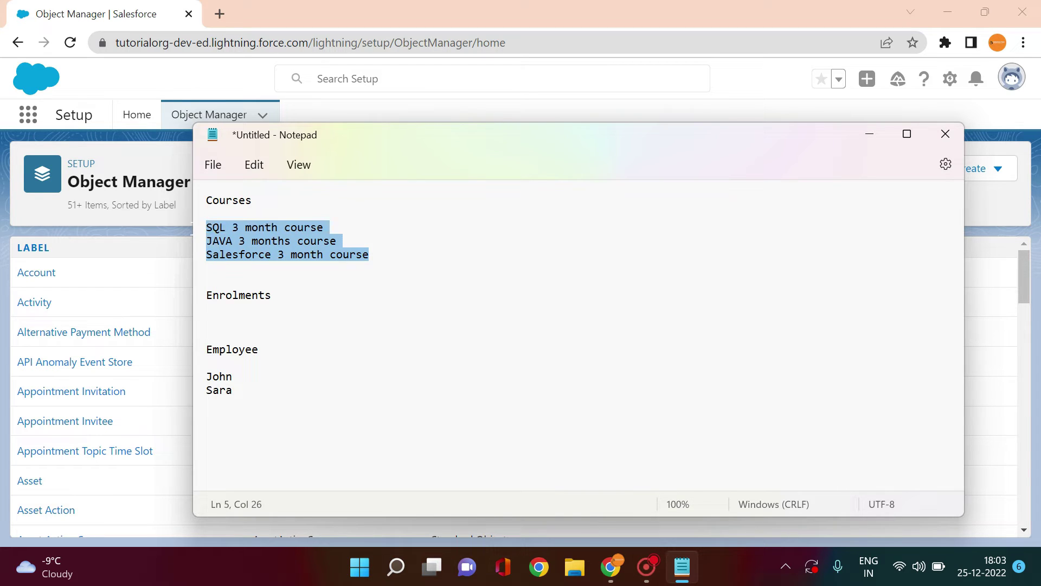
left_click(271, 295)
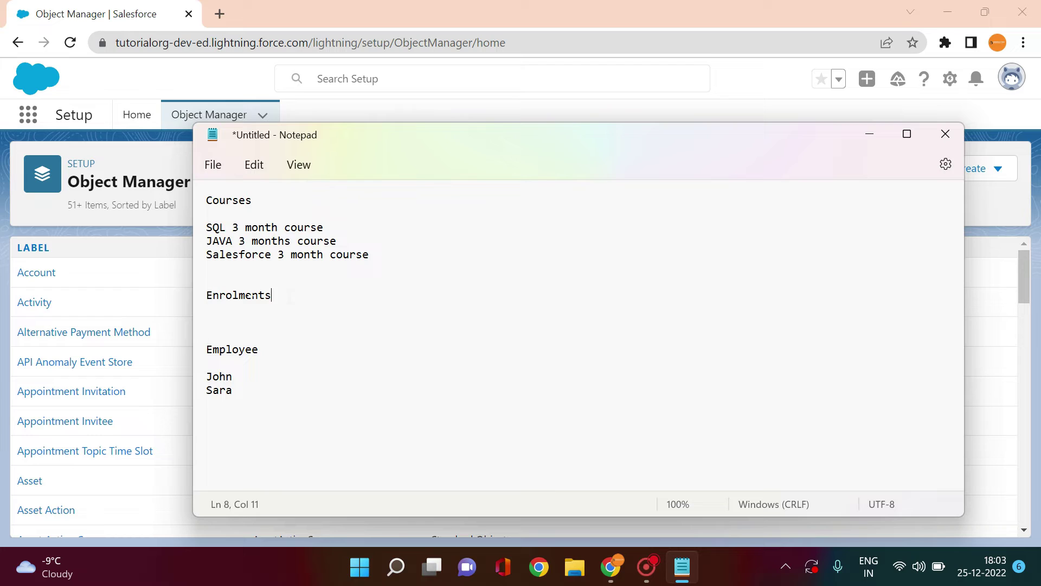
Under Enrolments, add '1) 2 enrollments' for the first employee and '2) 3 enrollments' for the second
key("Return")
key("Return")
type("1) 2 e")
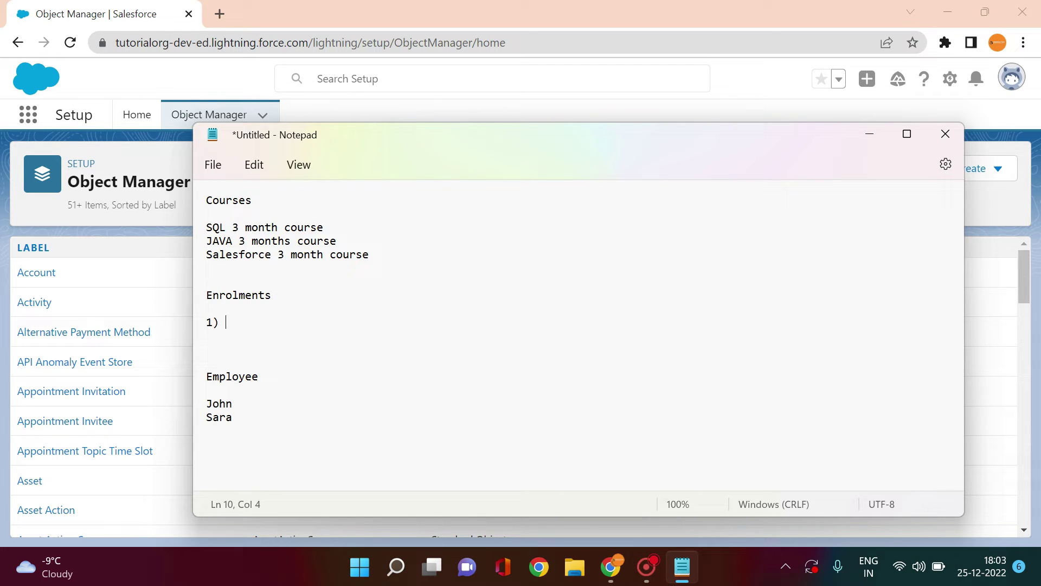
type("nrolmem")
key("BackSpace")
key("BackSpace")
key("BackSpace")
type("lments for J")
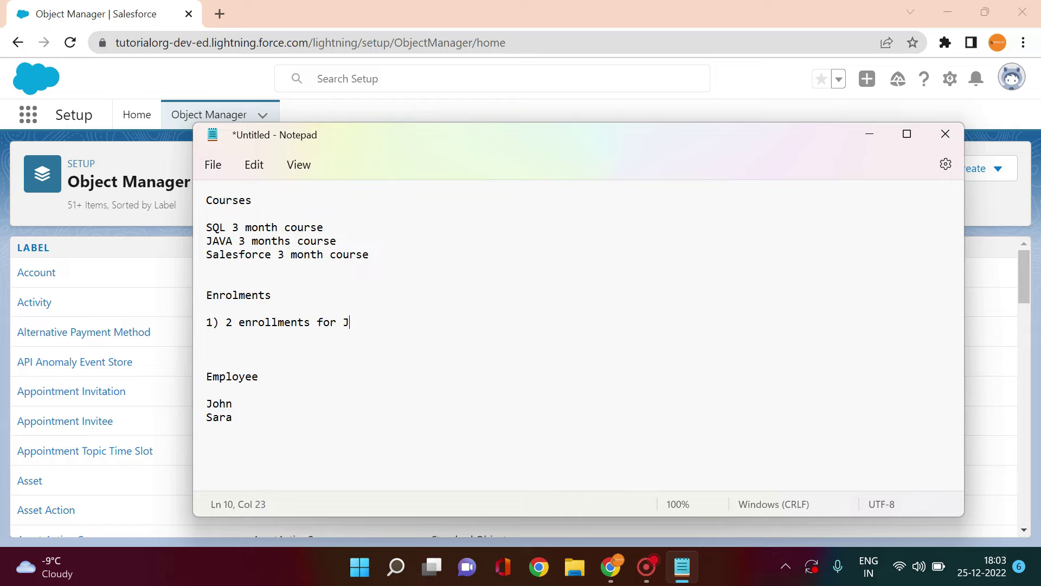
type("ohn")
key("Return")
type("2")
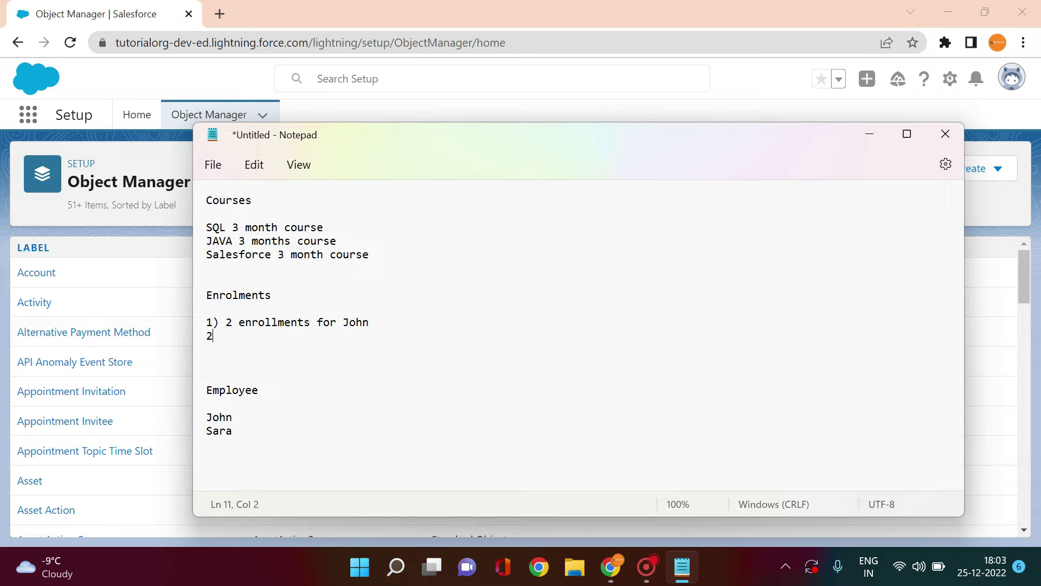
type(") 3 enrollments for Sara")
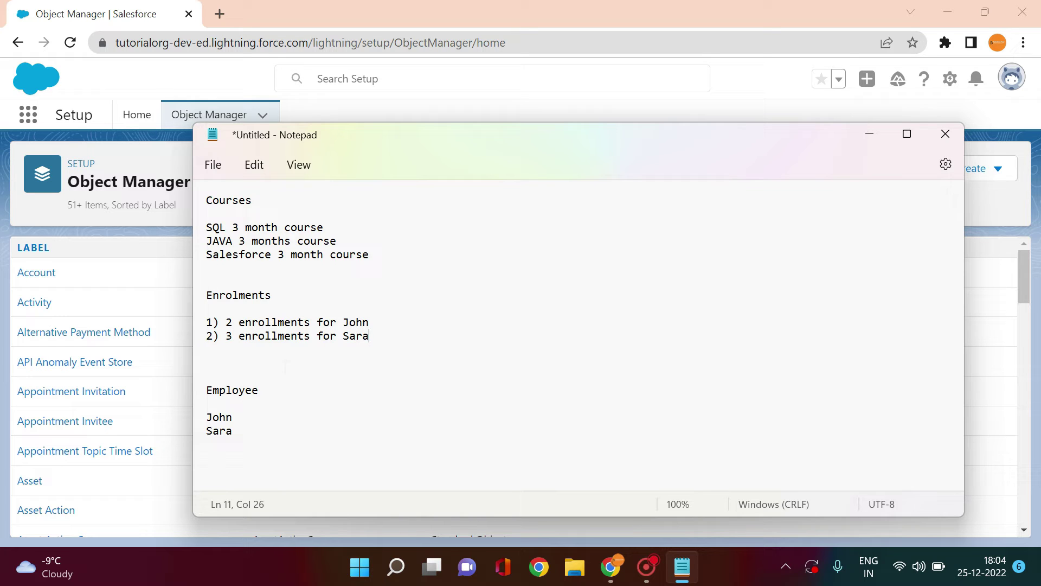
key("Down")
key("Down")
key("Down")
key("Down")
key("Down")
key("Down")
key("shift+End")
Highlight the course, employee and Enrolments lines to review them, then minimize Notepad
triple_click(309, 229)
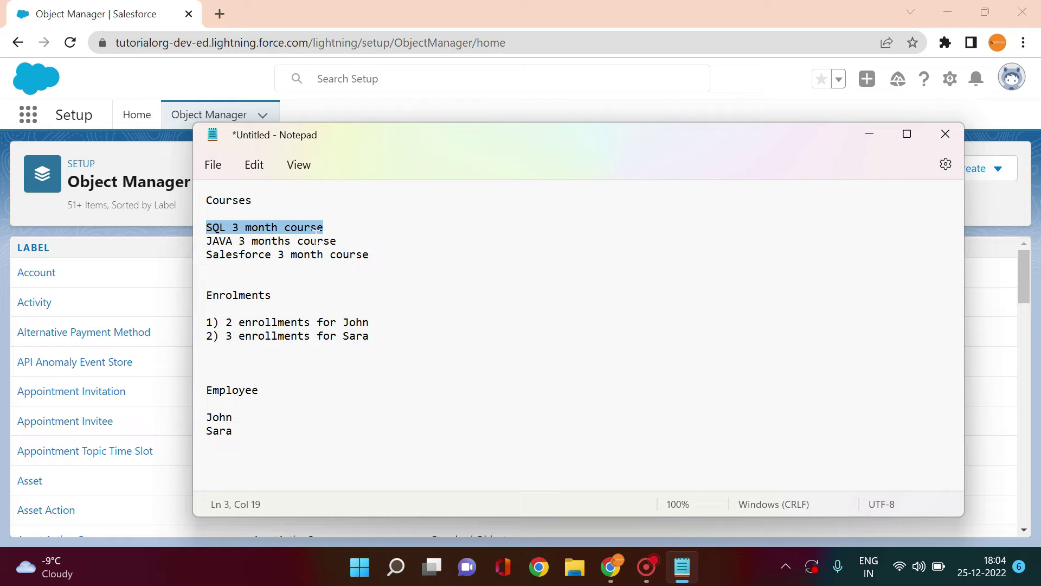
left_click_drag(334, 240, 214, 241)
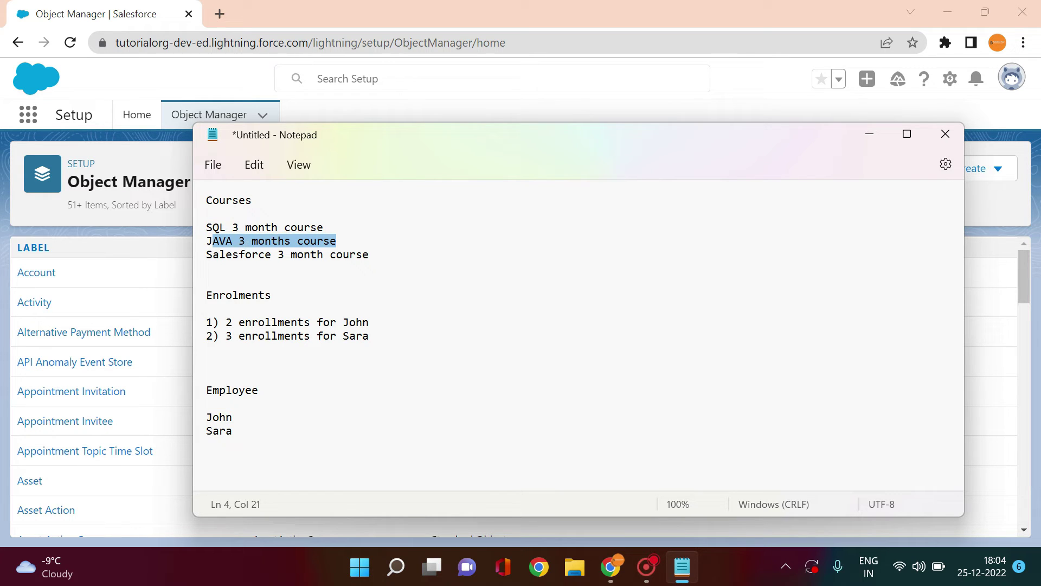
key("ctrl+End")
key("shift+Up")
key("shift+Home")
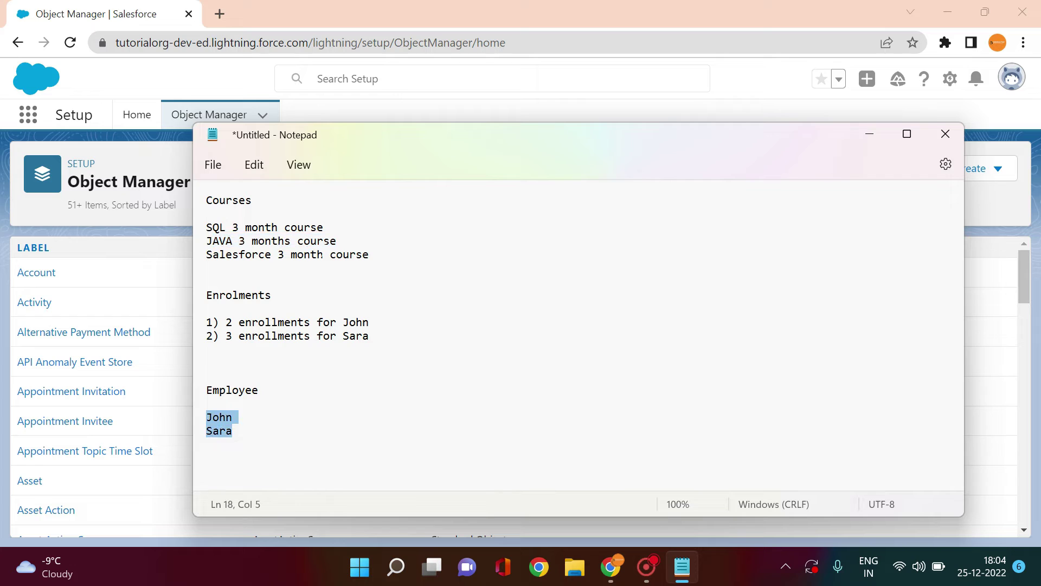
left_click_drag(207, 268, 207, 228)
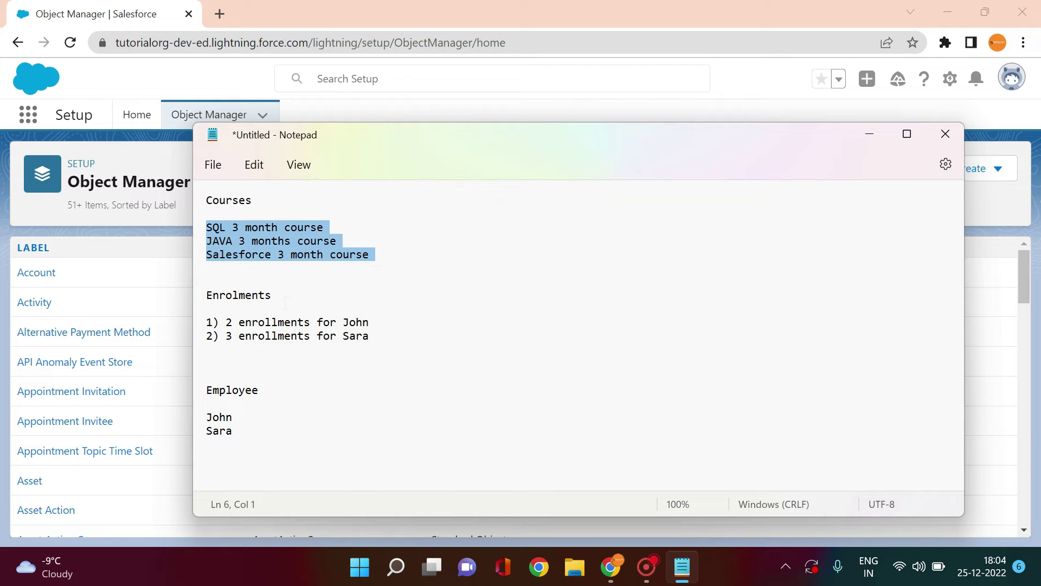
left_click_drag(369, 322, 342, 324)
left_click_drag(251, 295, 196, 295)
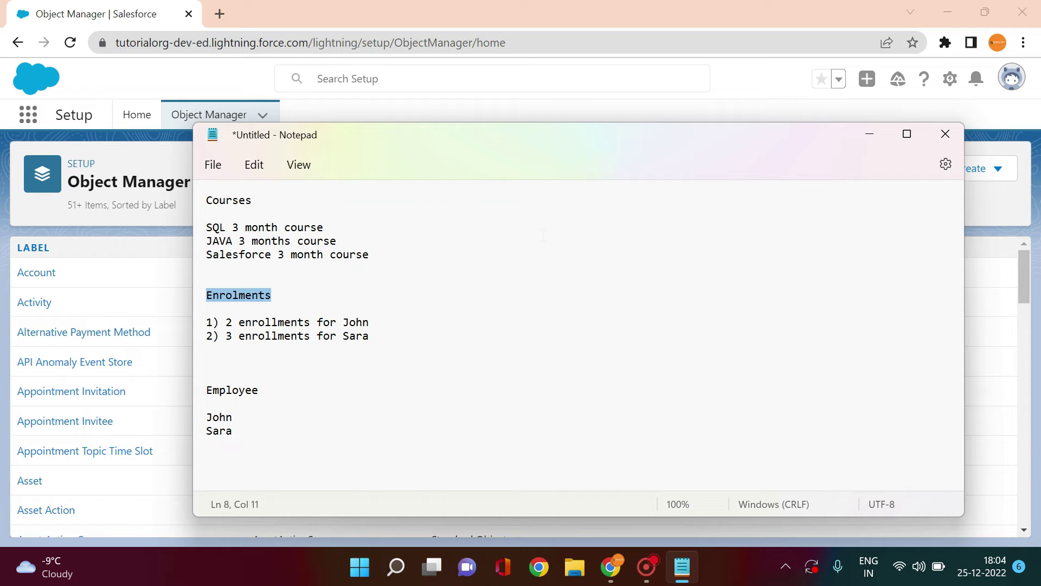
left_click(863, 136)
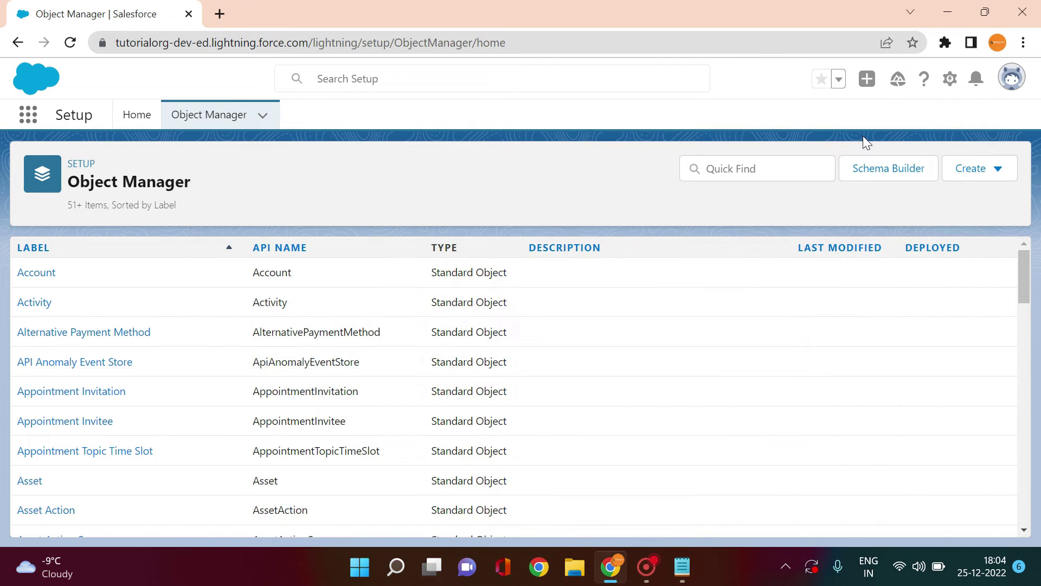
Bring the Notepad notes back to point out the Enrolments heading, then hide them again
left_click(1012, 88)
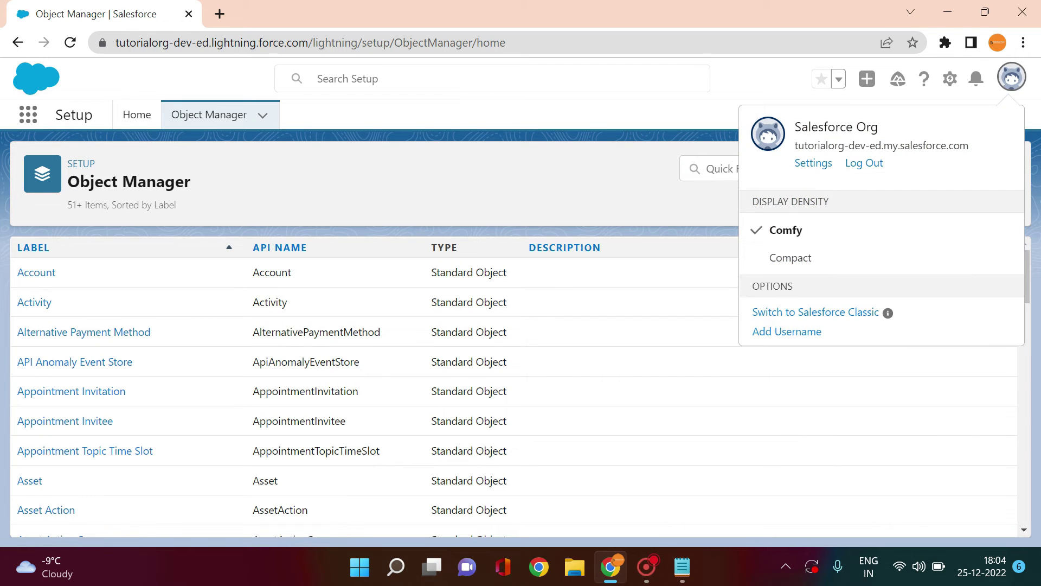
left_click(488, 79)
left_click(783, 169)
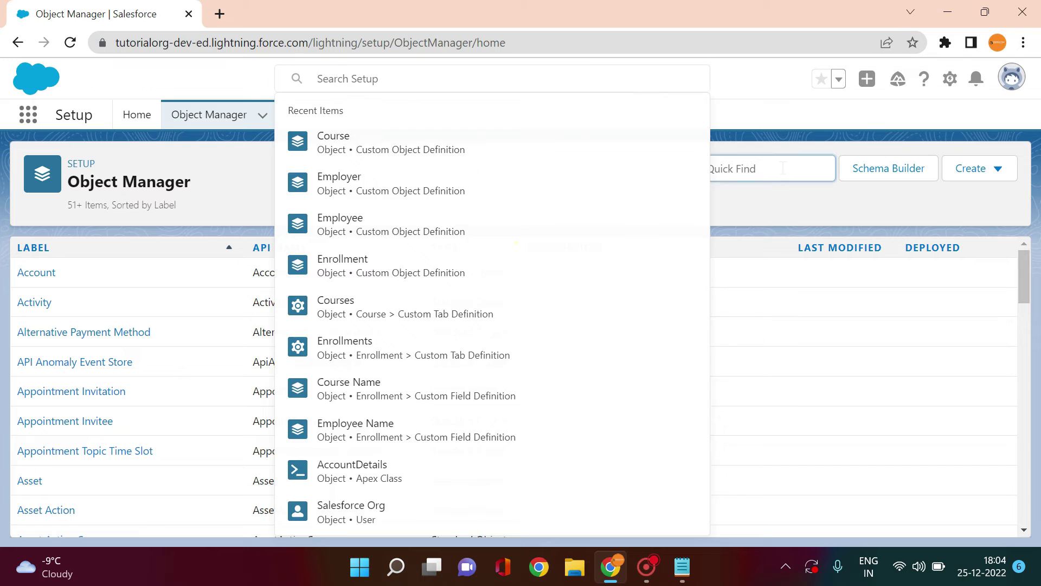
left_click(682, 566)
left_click(252, 200)
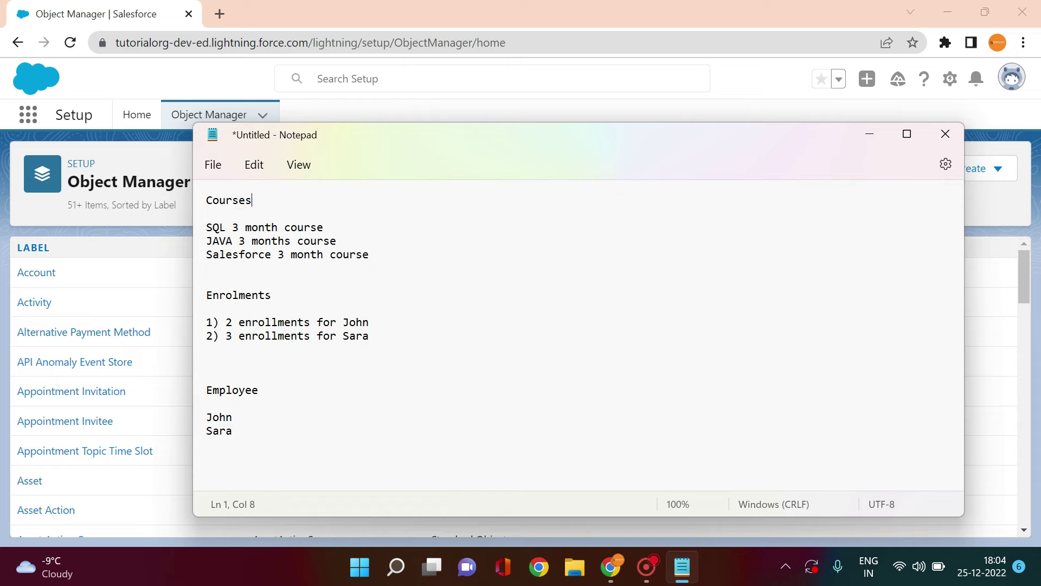
double_click(266, 295)
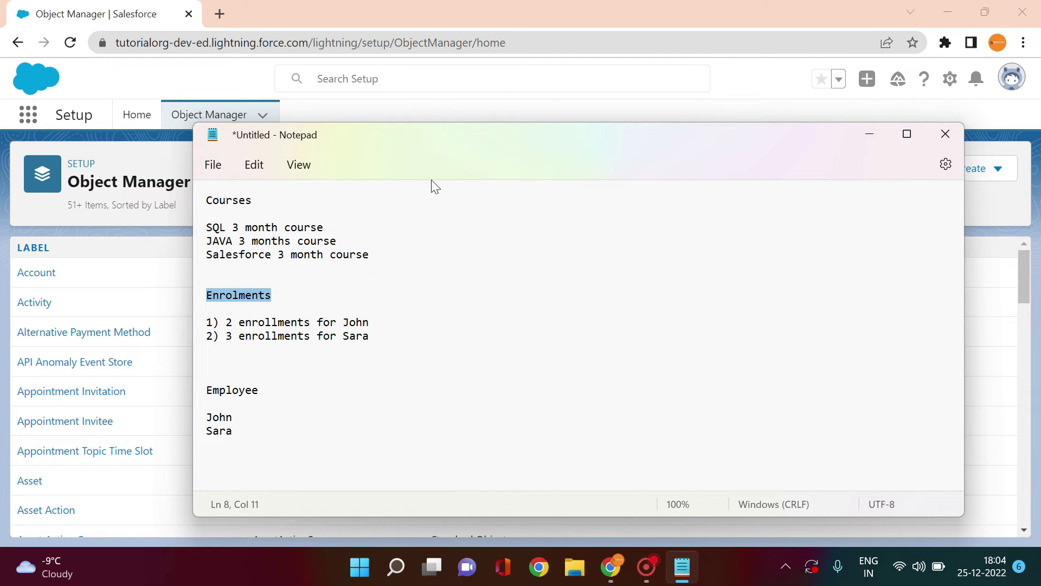
left_click(868, 134)
Filter Object Manager by 'enrol' and open the Enrollment object's Fields & Relationships
type("enrol")
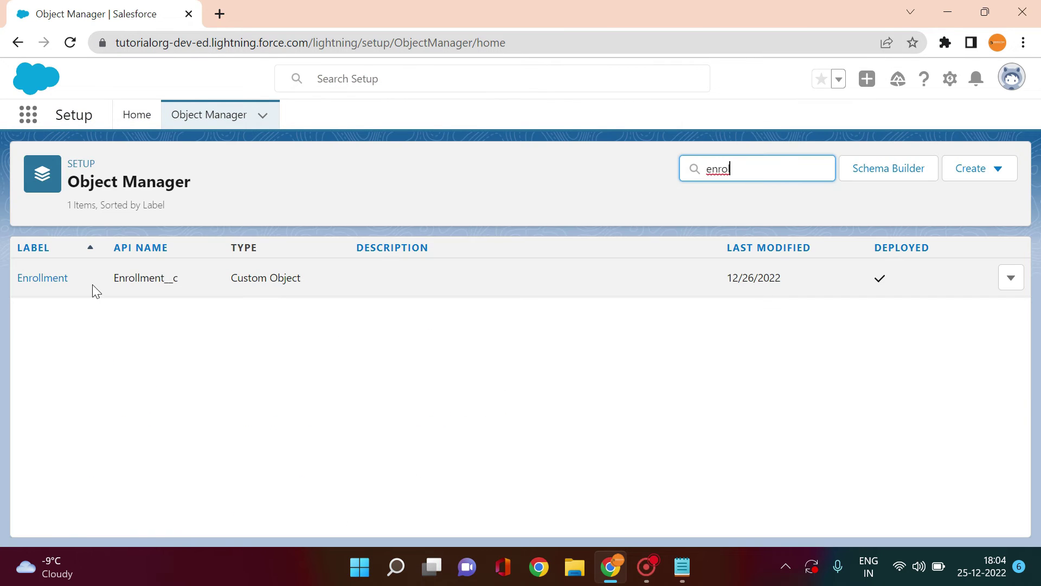
left_click(61, 283)
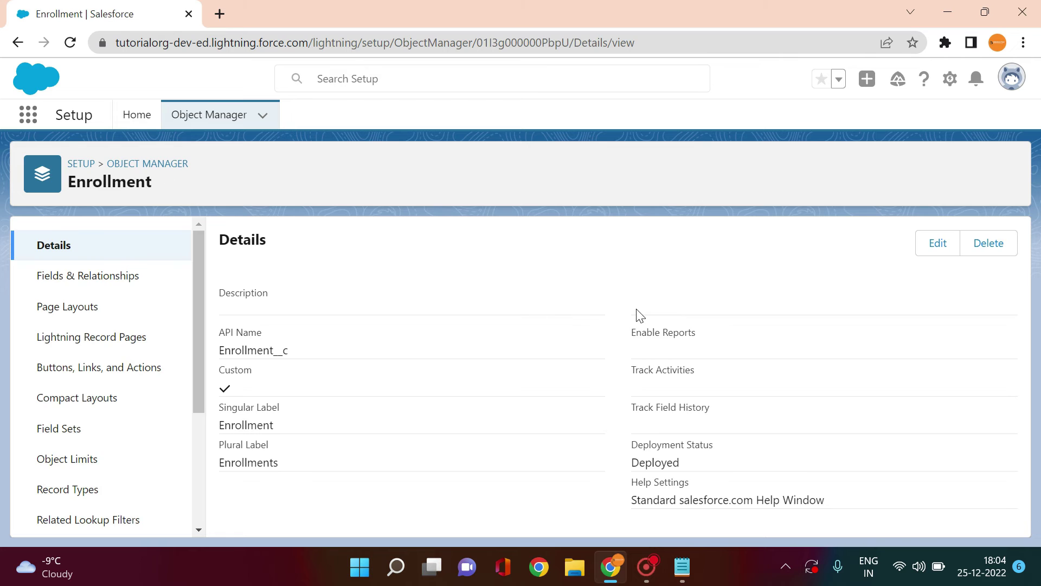
left_click(94, 284)
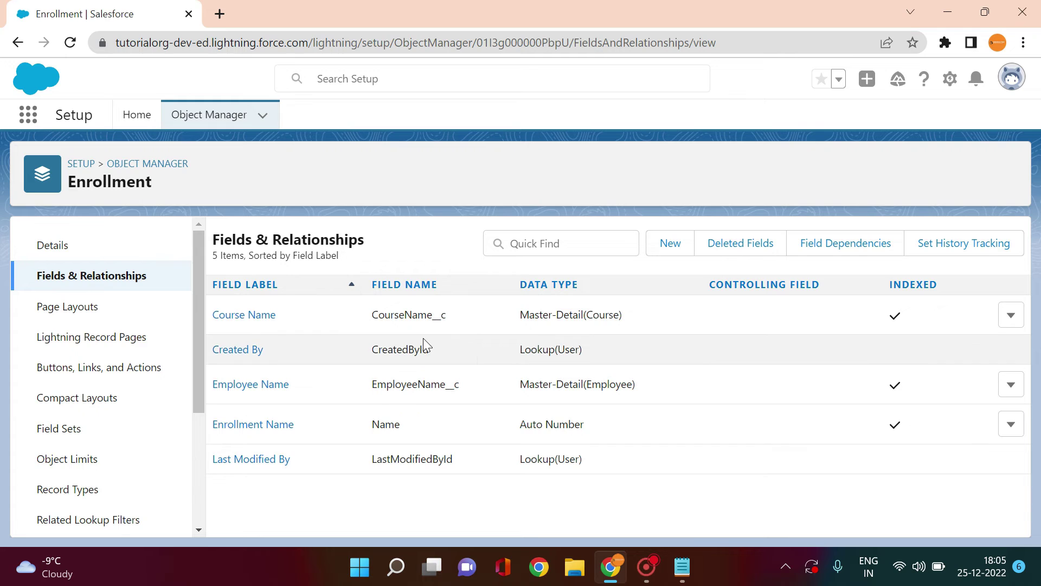
Highlight the Course Name (CourseName__c) and Employee Name (EmployeeName__c) master-detail fields
left_click_drag(278, 314, 211, 315)
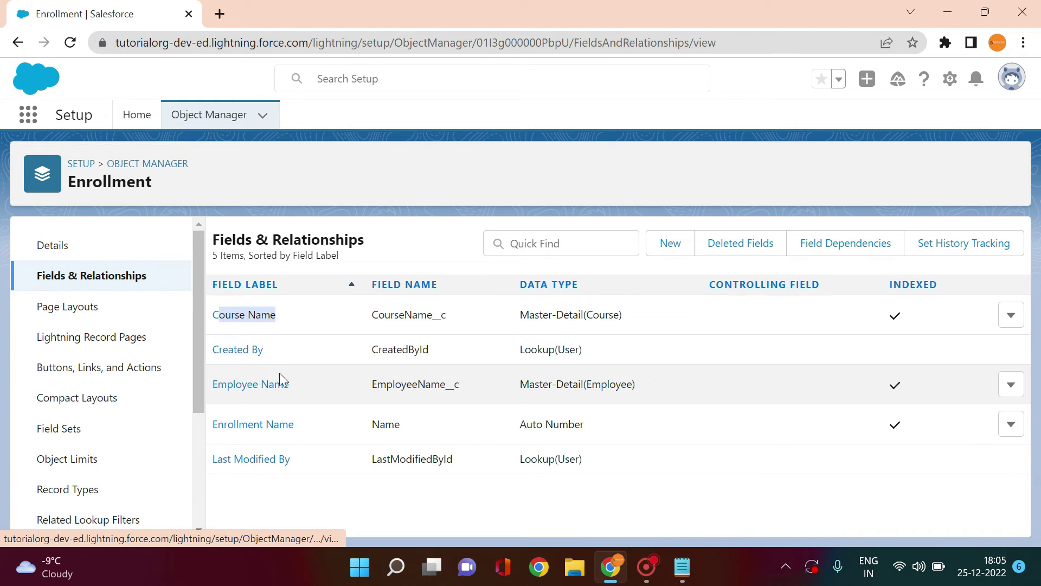
left_click_drag(290, 382, 210, 384)
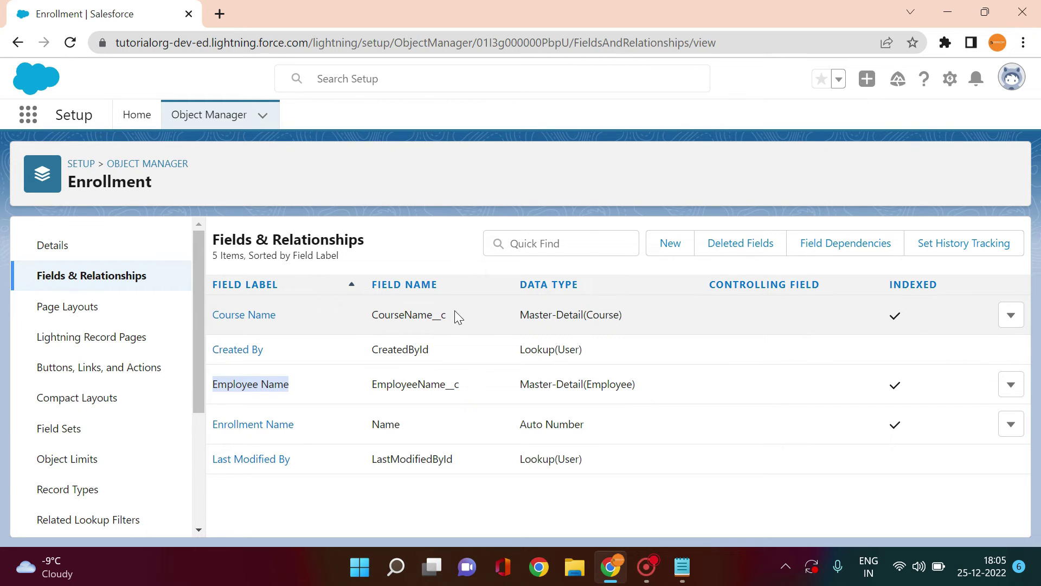
left_click_drag(459, 316, 369, 317)
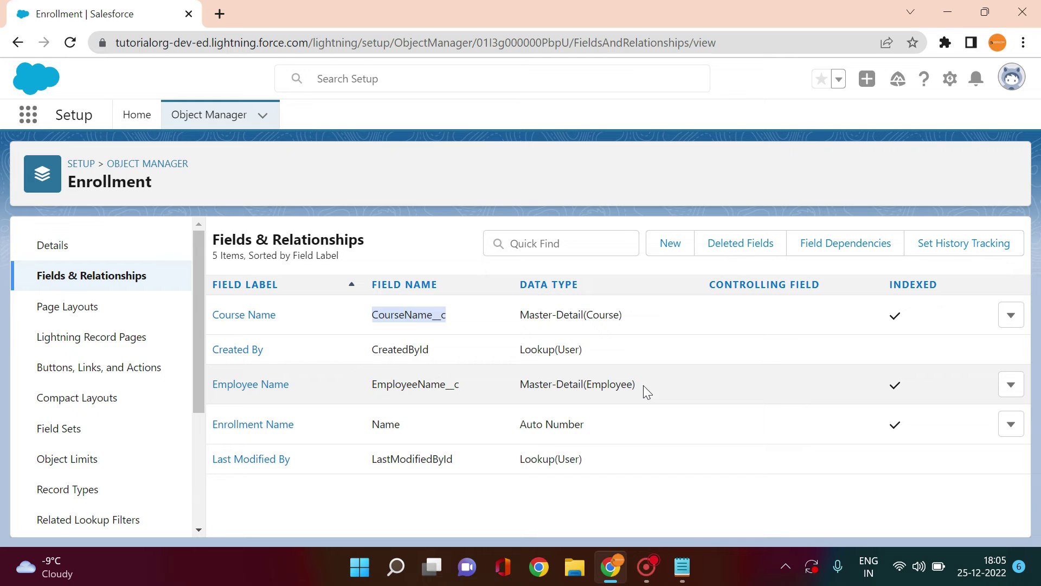
left_click_drag(645, 386, 536, 383)
left_click_drag(460, 385, 387, 384)
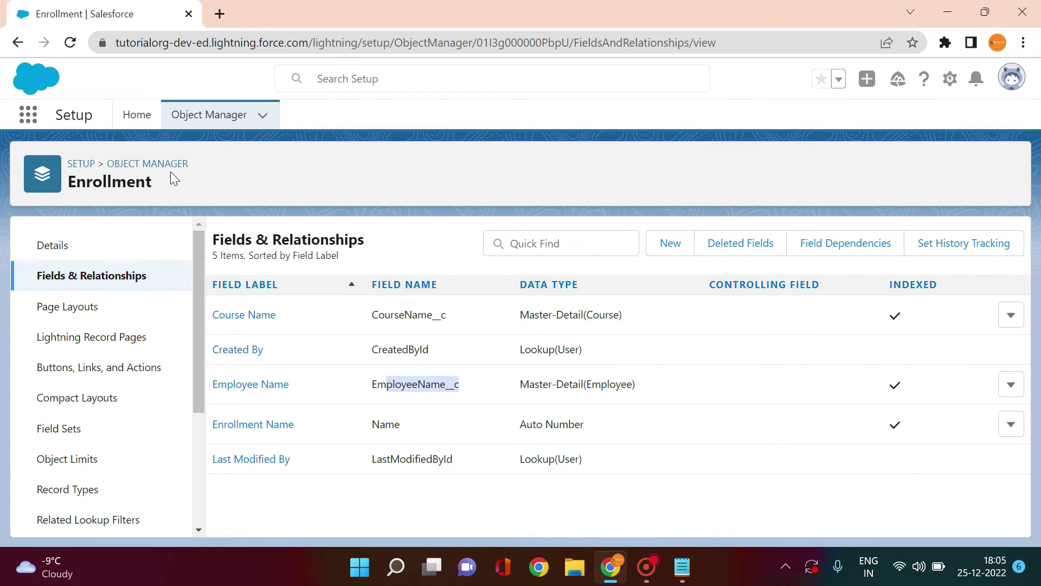
Open the Enrollments tab from an App Launcher search for 'enrol' and switch to the All list view
left_click(29, 115)
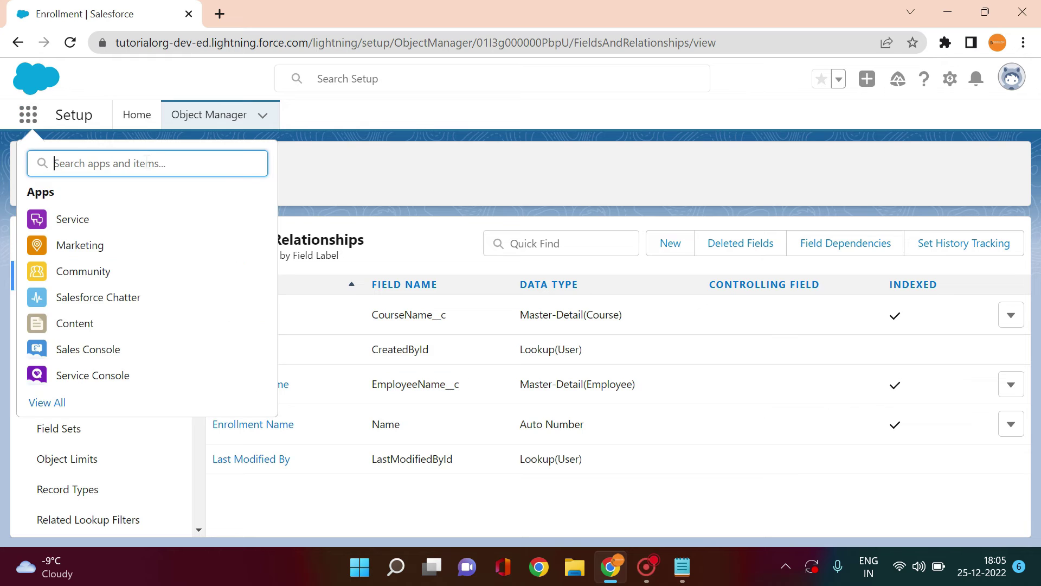
type("e")
key("BackSpace")
type("emrol")
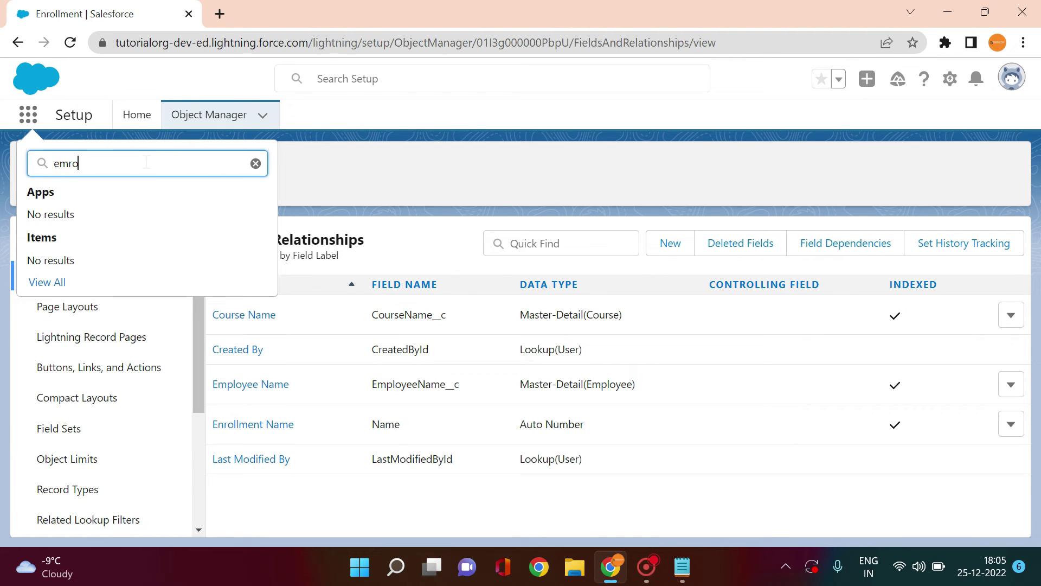
key("BackSpace")
key("BackSpace")
key("BackSpace")
key("BackSpace")
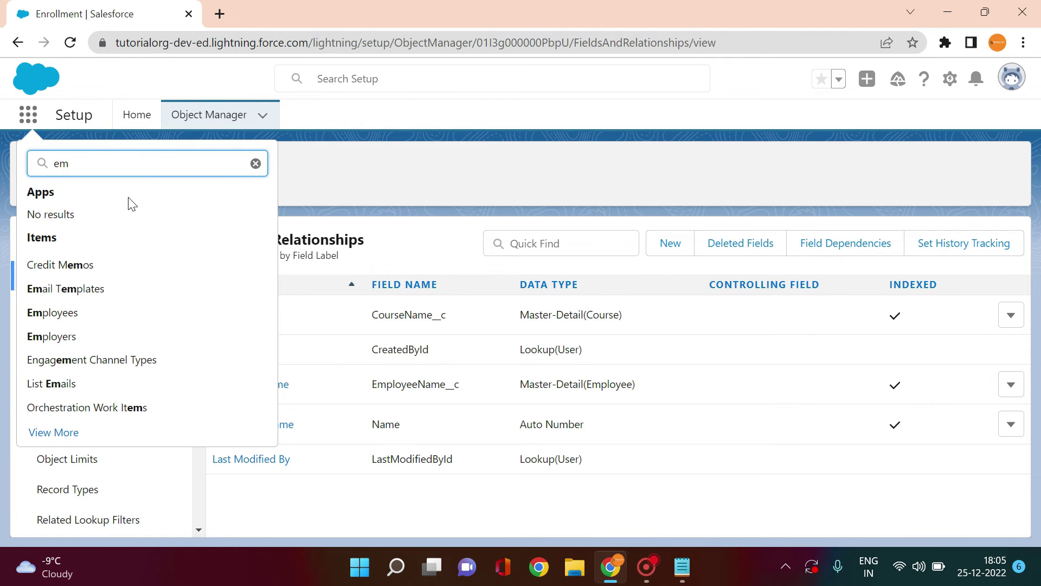
type("nr")
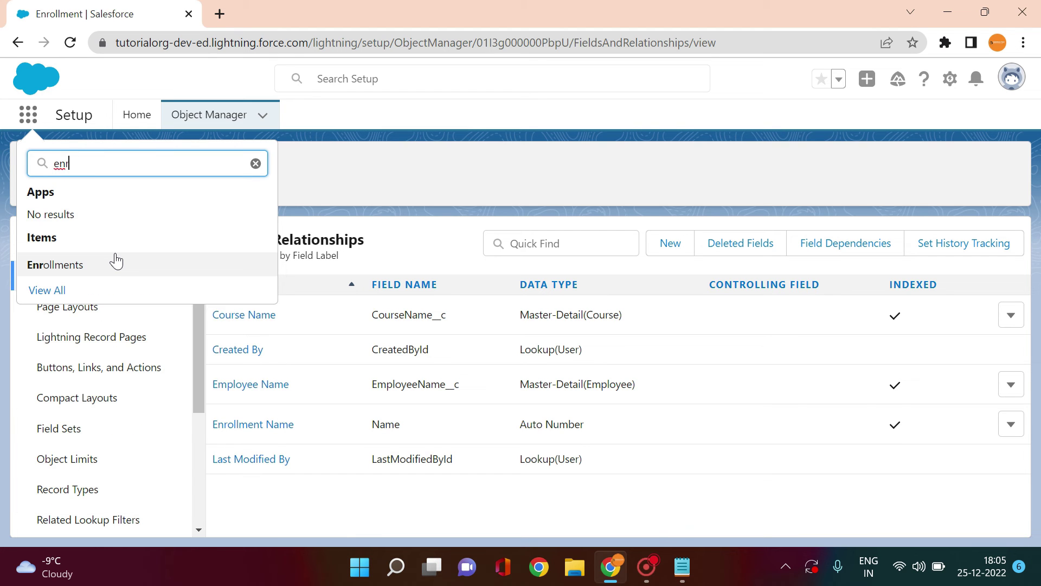
type("ol")
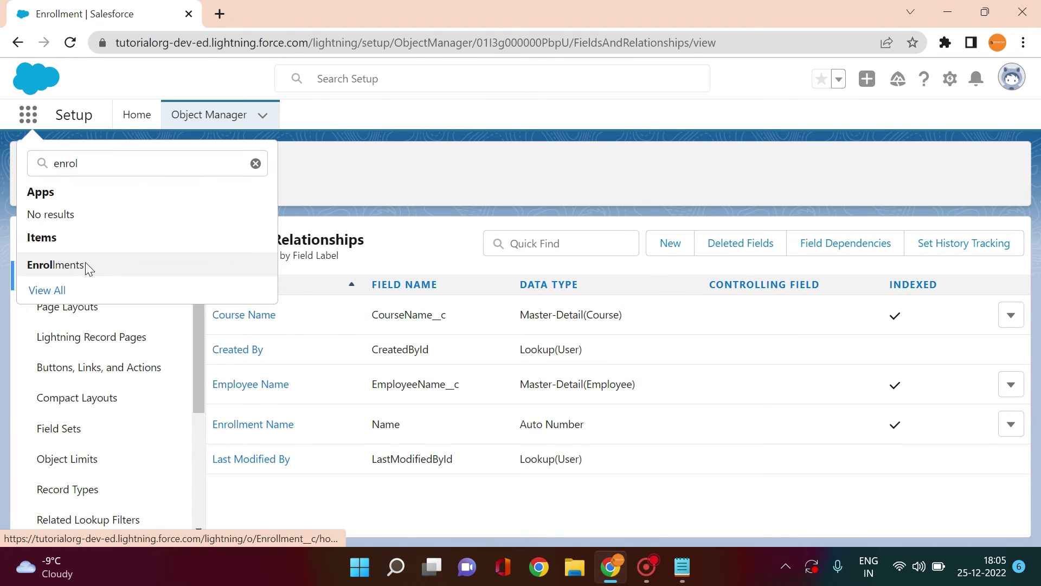
left_click(86, 262)
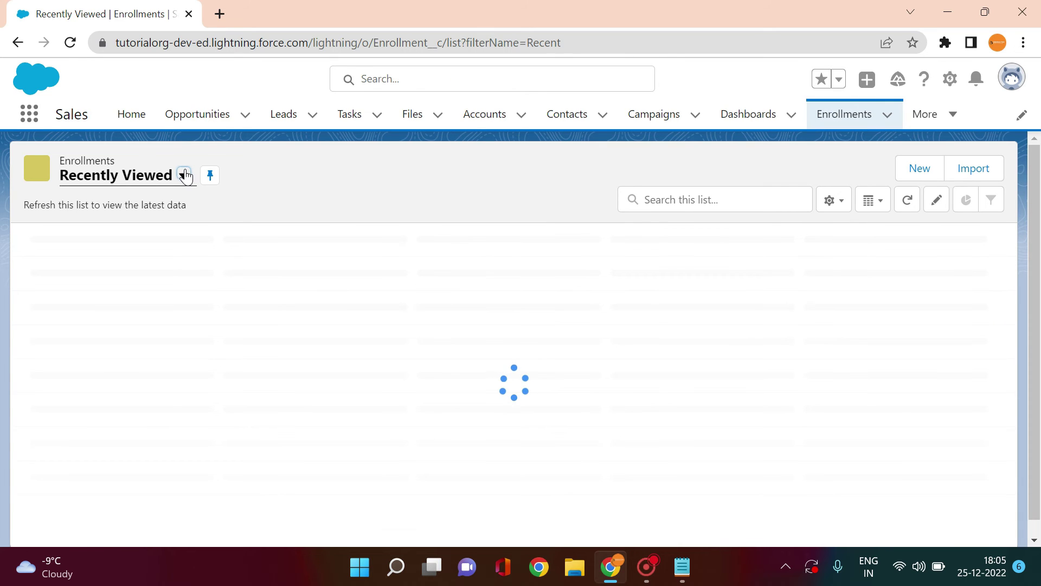
left_click(184, 175)
left_click(106, 232)
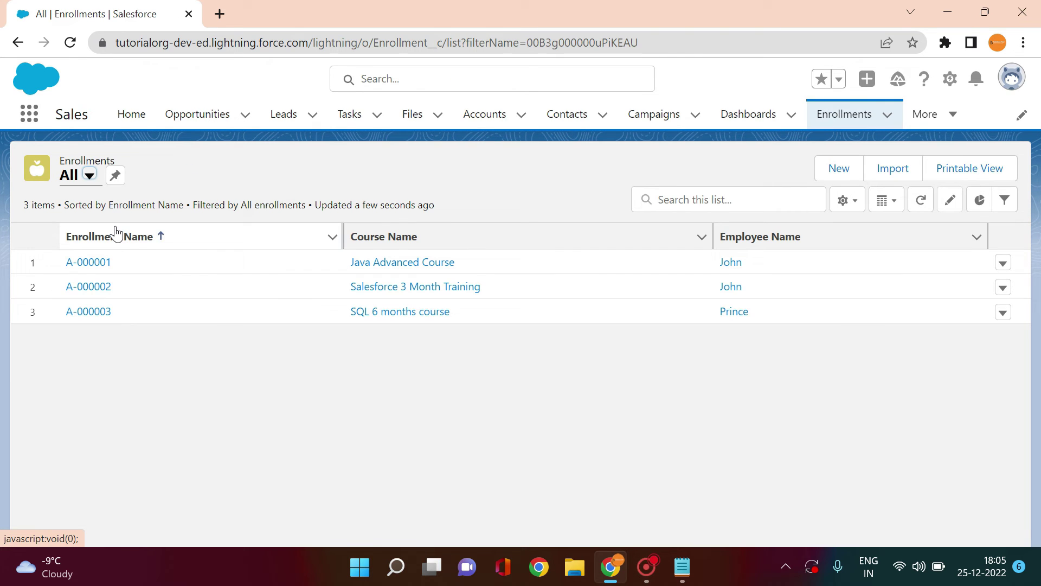